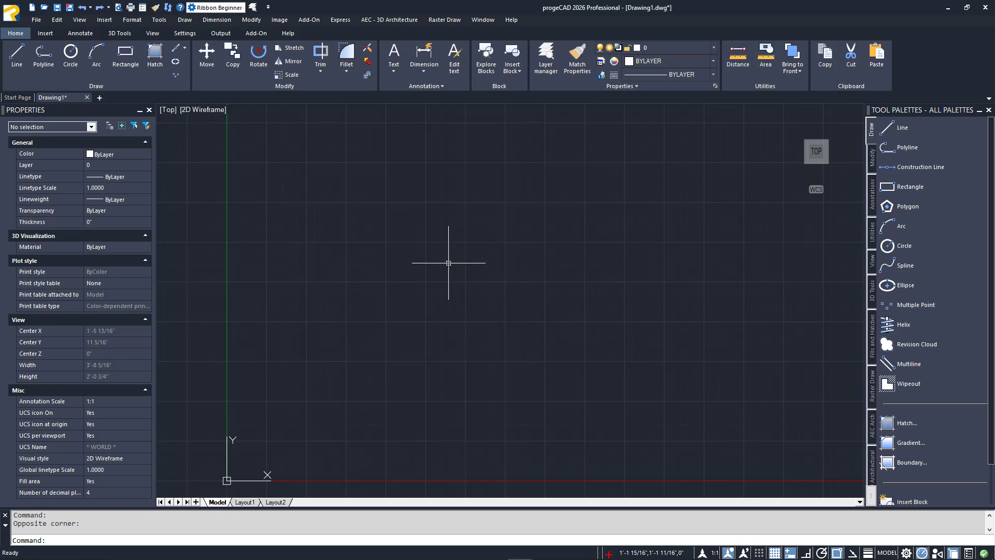
# Draw a diagonal line rising up and to the right.
pyautogui.click(17, 52)
pyautogui.click(415, 281)
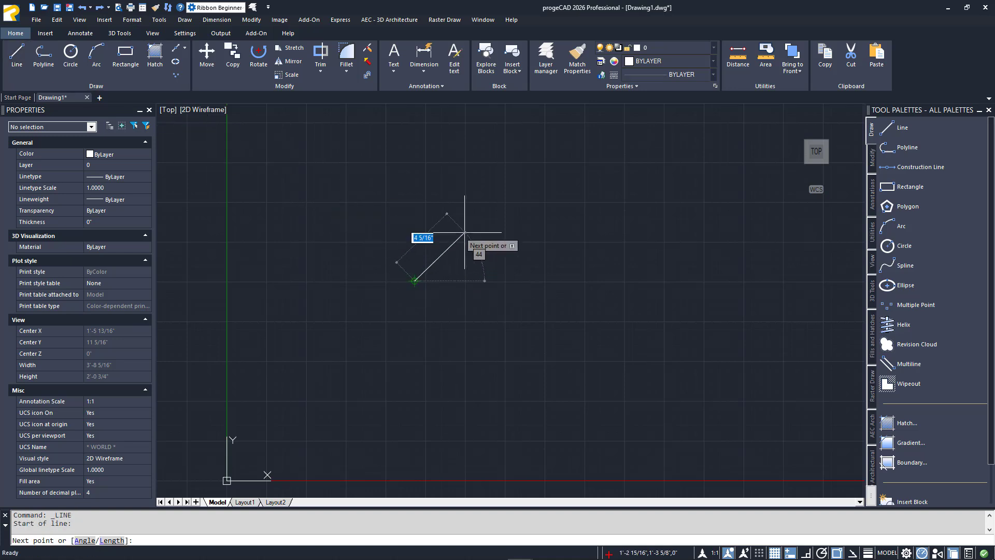
pyautogui.click(489, 221)
pyautogui.press('Return')
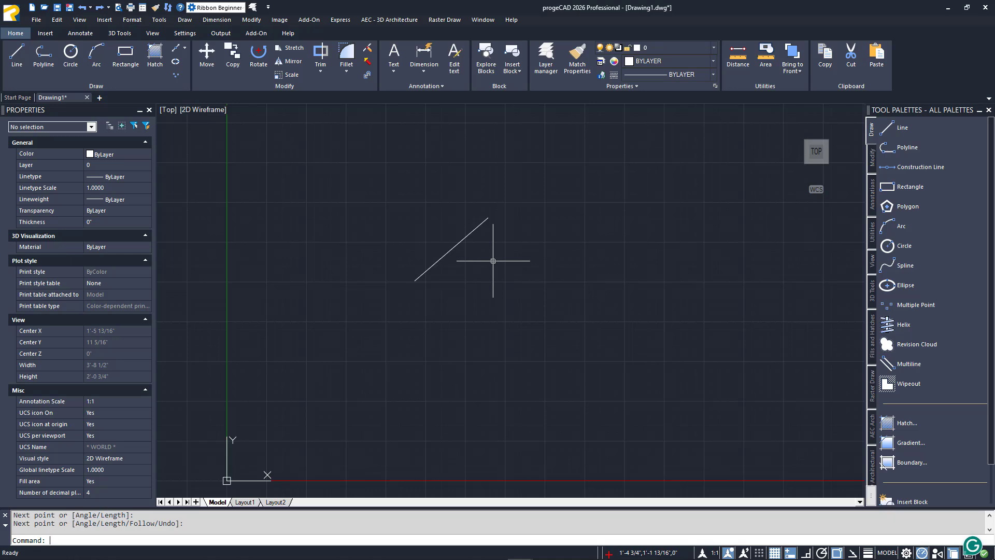
# Draw a second line from the first line's lower endpoint, going down and to the right.
pyautogui.write('L')
pyautogui.press('Return')
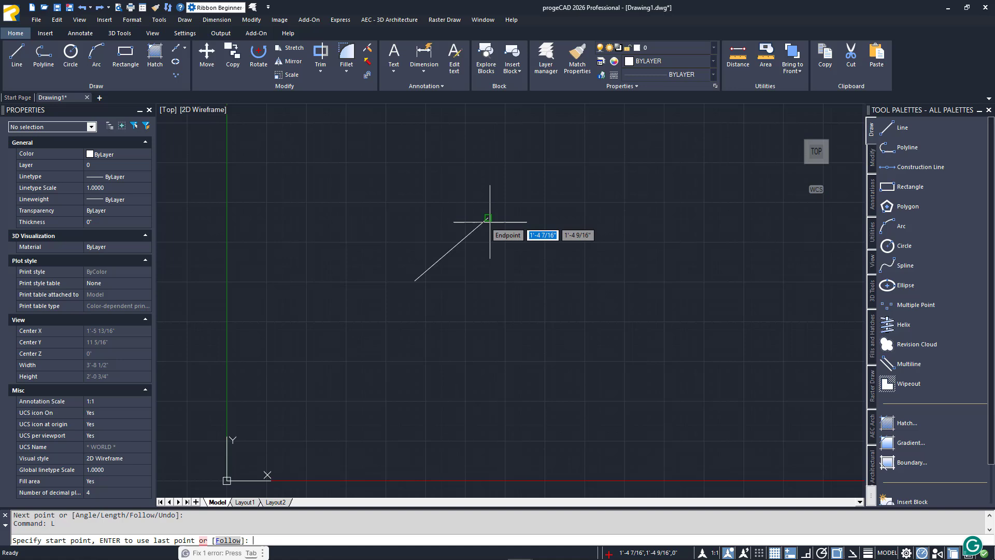
pyautogui.click(420, 279)
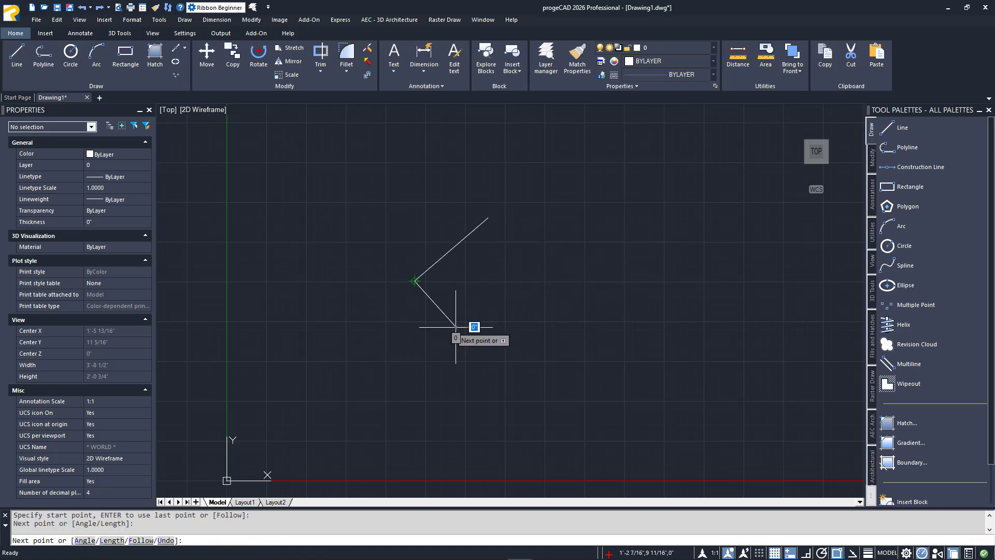
pyautogui.press('Return')
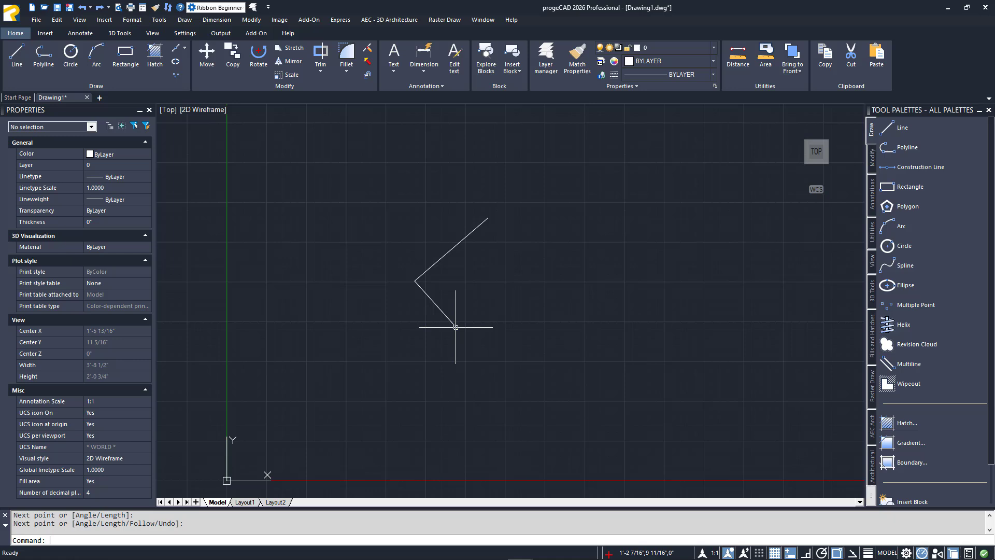
# Check the one-off snap menu, then toggle running entity snaps with the ESNAP status button.
pyautogui.keyDown('shift'); pyautogui.rightClick(505, 279); pyautogui.keyUp('shift')
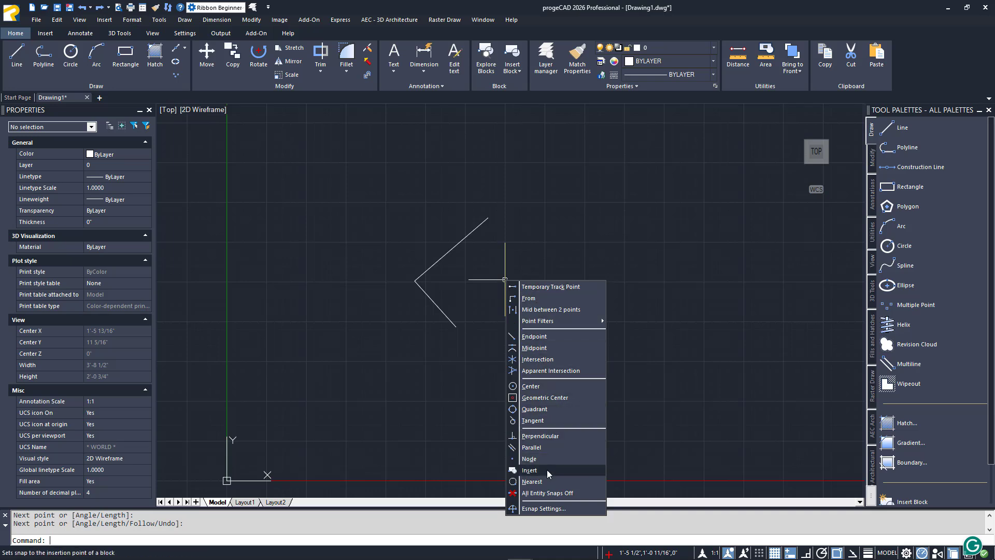
pyautogui.press('Escape')
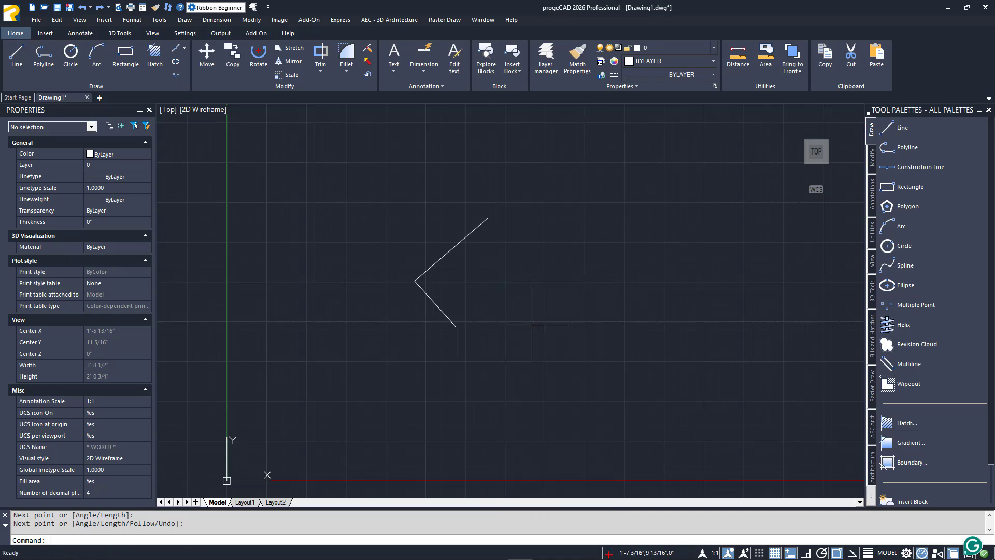
pyautogui.click(841, 555)
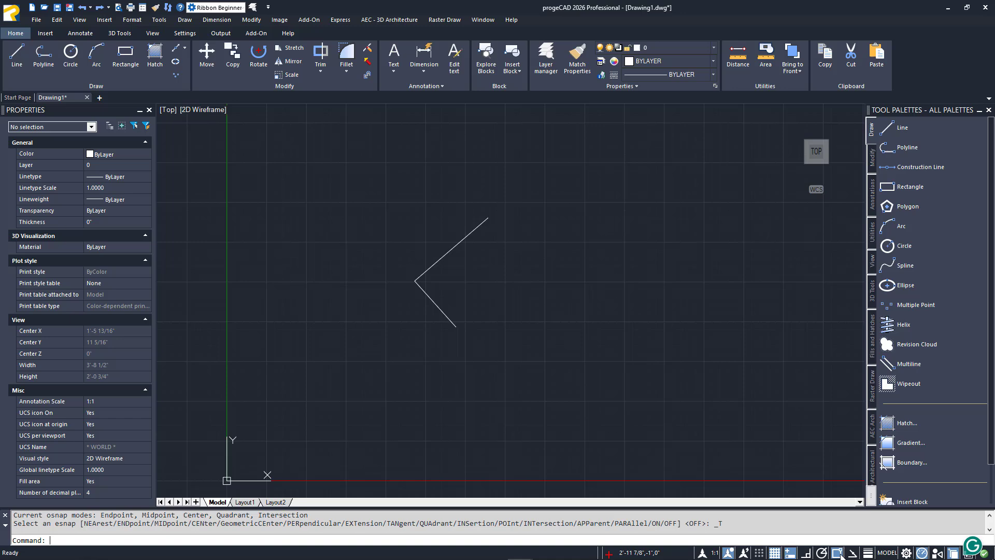
# In Esnap Settings, turn off Tangent and Insertion, keeping Endpoint, Midpoint, Center, Quadrant and Intersection.
pyautogui.rightClick(838, 553)
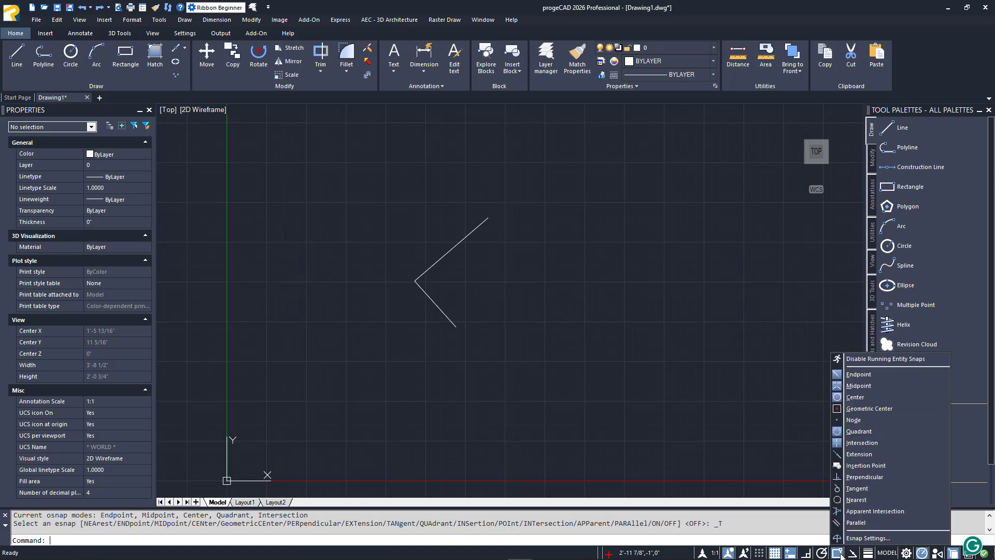
pyautogui.click(867, 538)
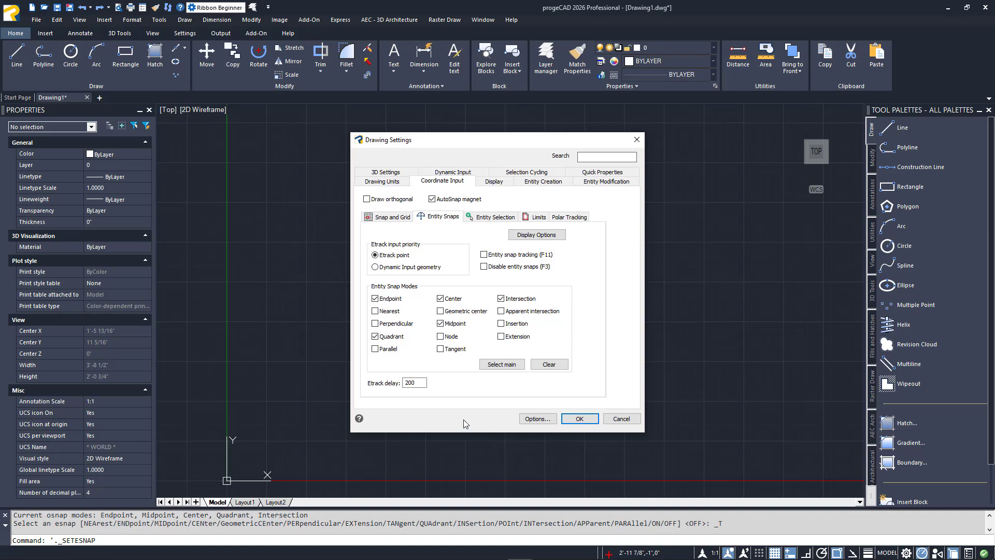
pyautogui.click(448, 355)
pyautogui.click(502, 326)
pyautogui.click(502, 324)
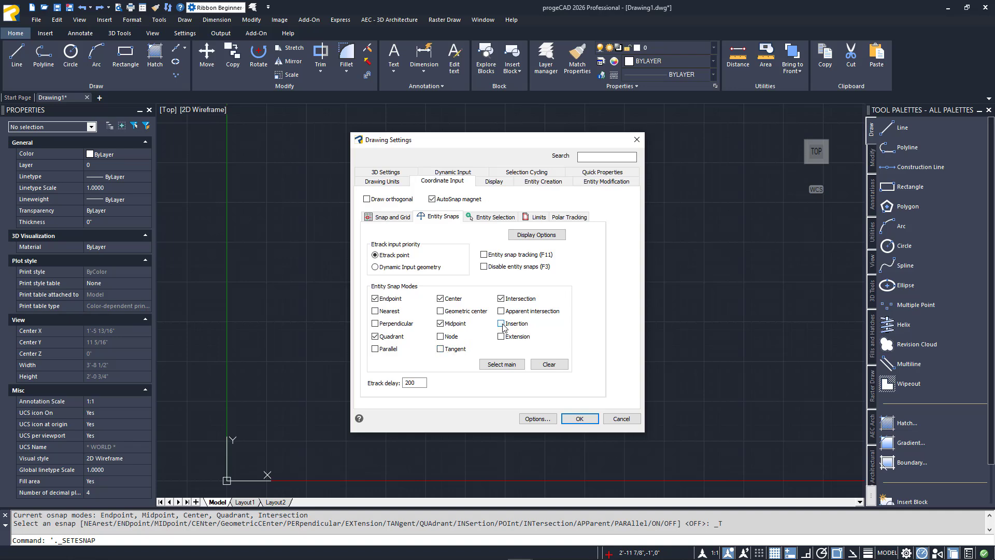
pyautogui.click(578, 419)
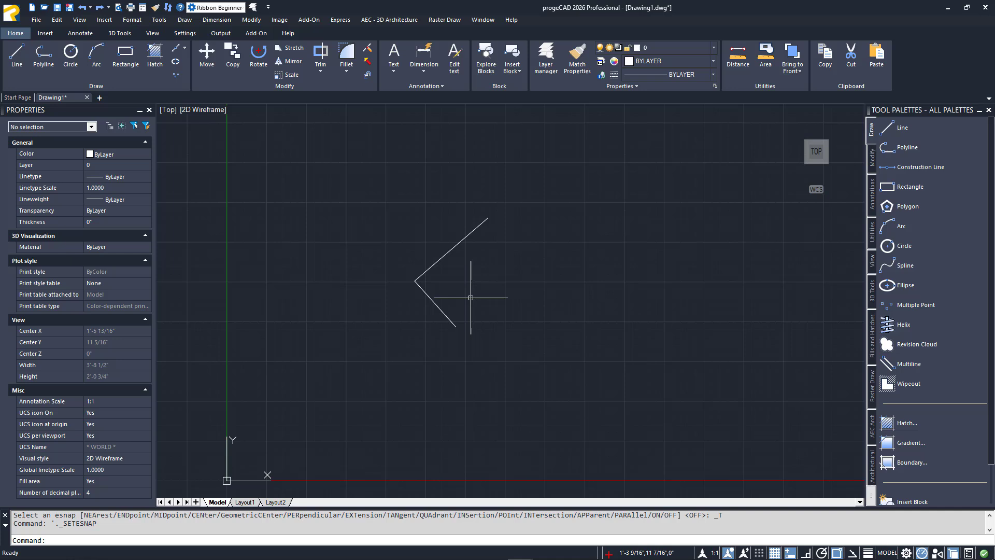
# Draw a line from right of the V, ending perpendicular to the upper diagonal line.
pyautogui.click(21, 62)
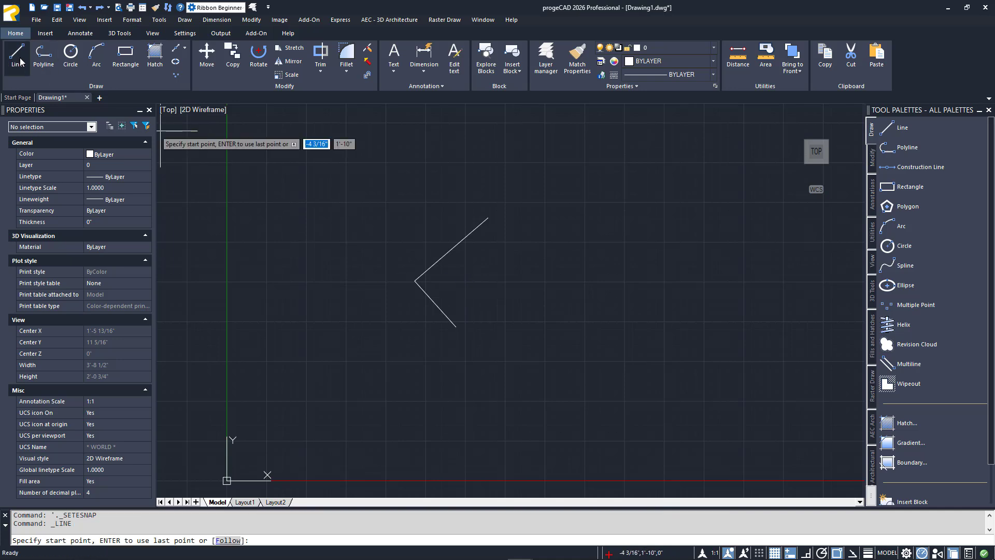
pyautogui.click(495, 294)
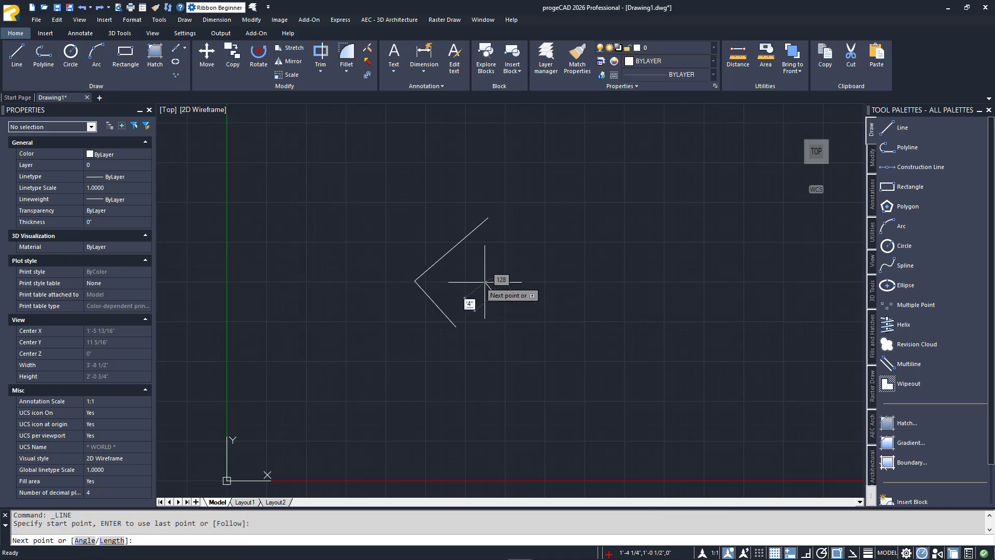
pyautogui.keyDown('shift'); pyautogui.rightClick(476, 254); pyautogui.keyUp('shift')
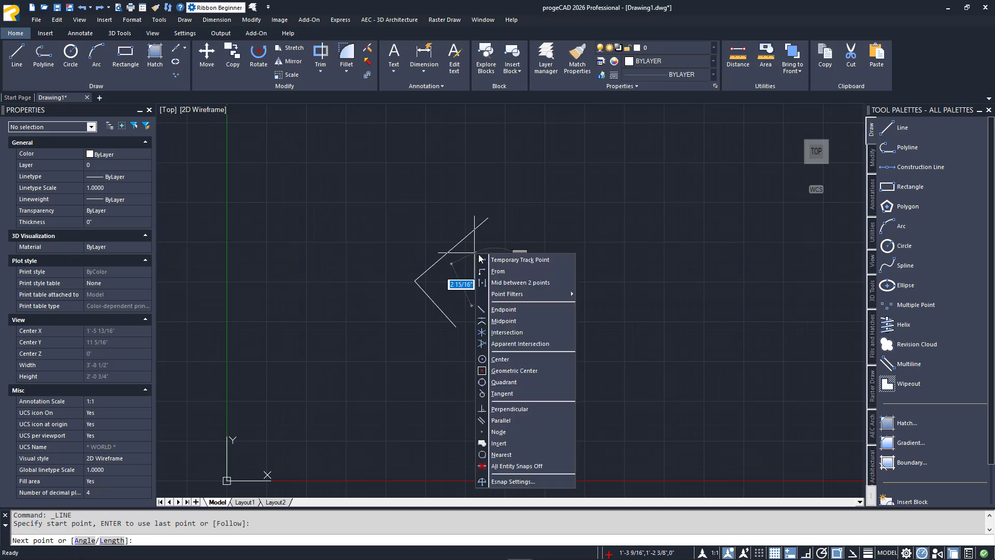
pyautogui.click(522, 409)
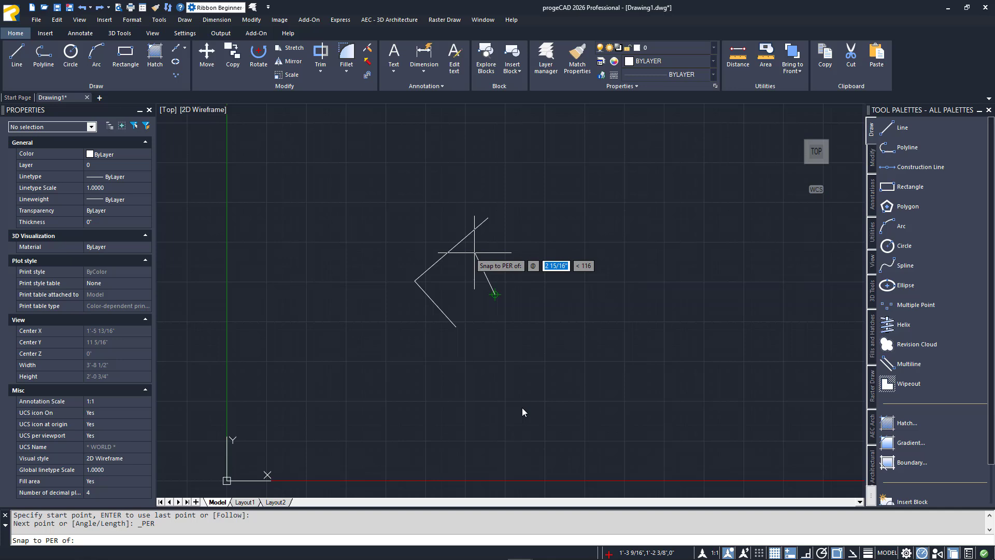
pyautogui.click(450, 264)
pyautogui.press('Return')
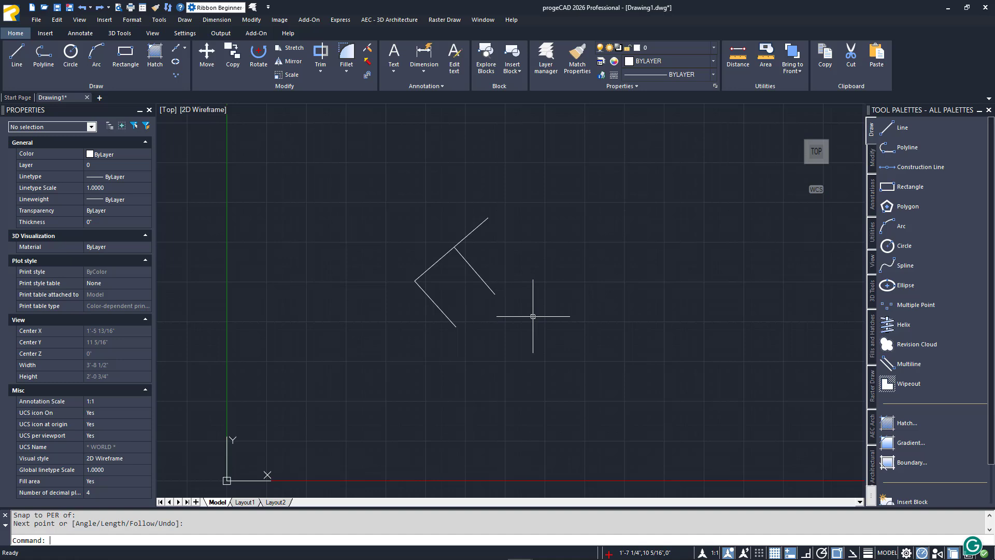
# Erase all three lines with a crossing selection, then switch entity tracking on.
pyautogui.write('e')
pyautogui.press('Return')
pyautogui.click(533, 335)
pyautogui.click(394, 213)
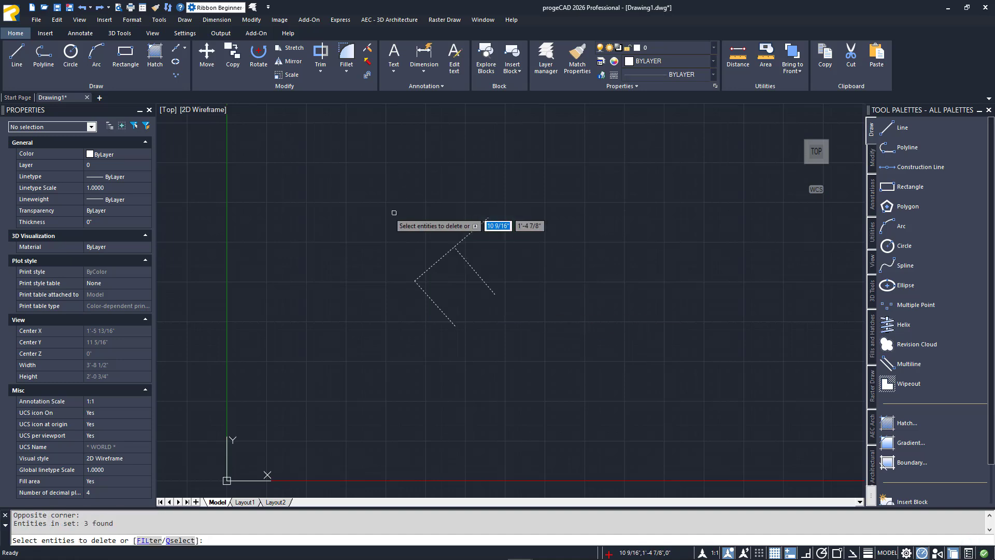
pyautogui.press('Return')
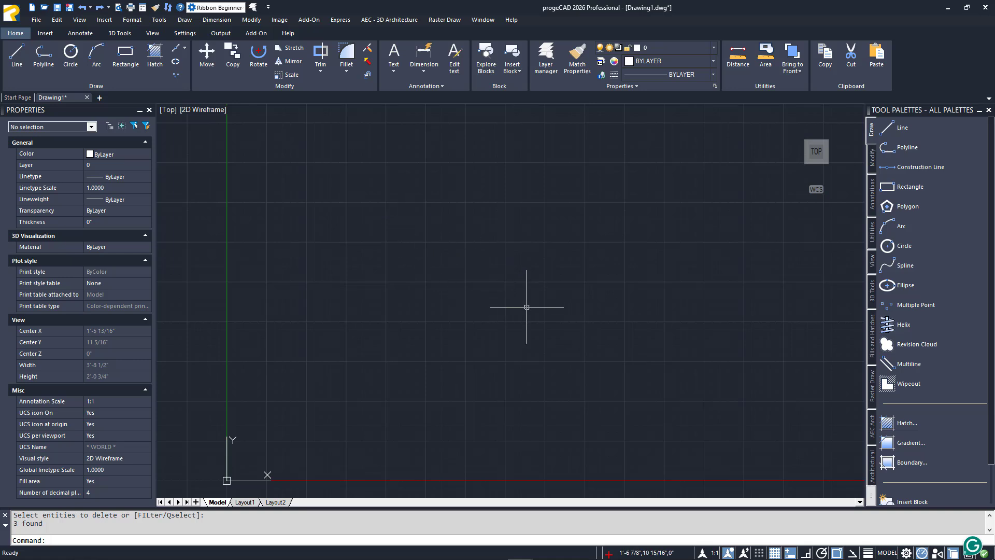
pyautogui.click(852, 553)
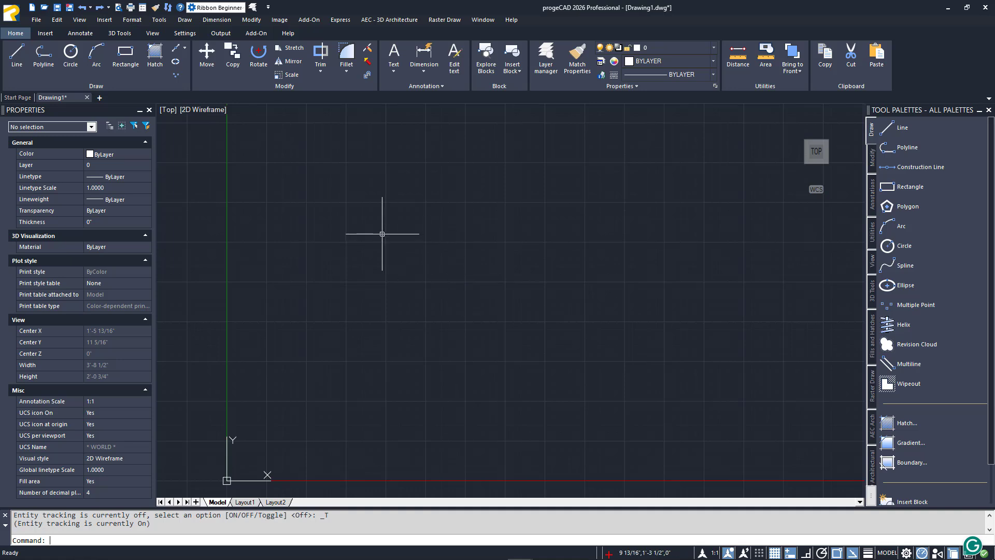
# Draw a square rectangle between two opposite grid corners in the middle of the drawing.
pyautogui.click(126, 55)
pyautogui.click(378, 217)
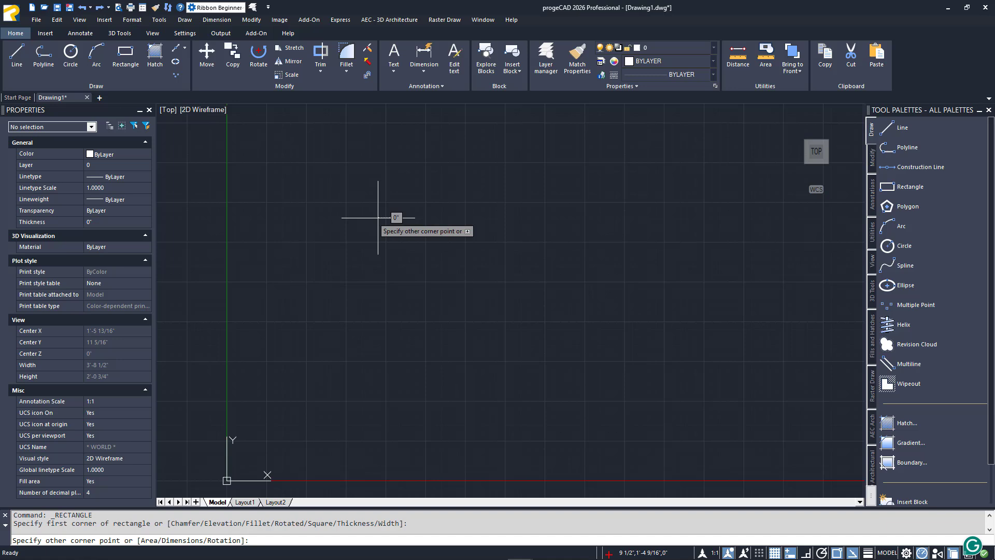
pyautogui.click(512, 345)
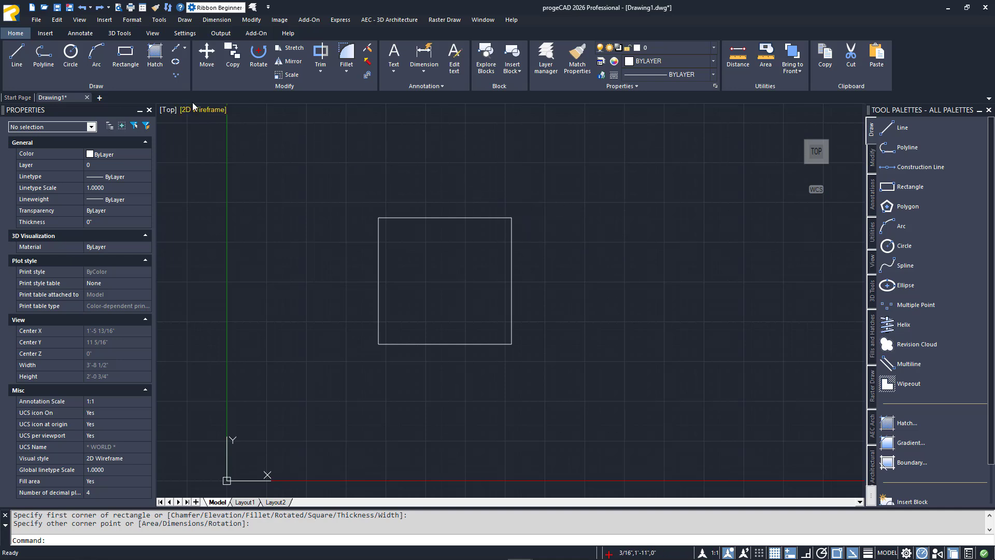
pyautogui.click(131, 57)
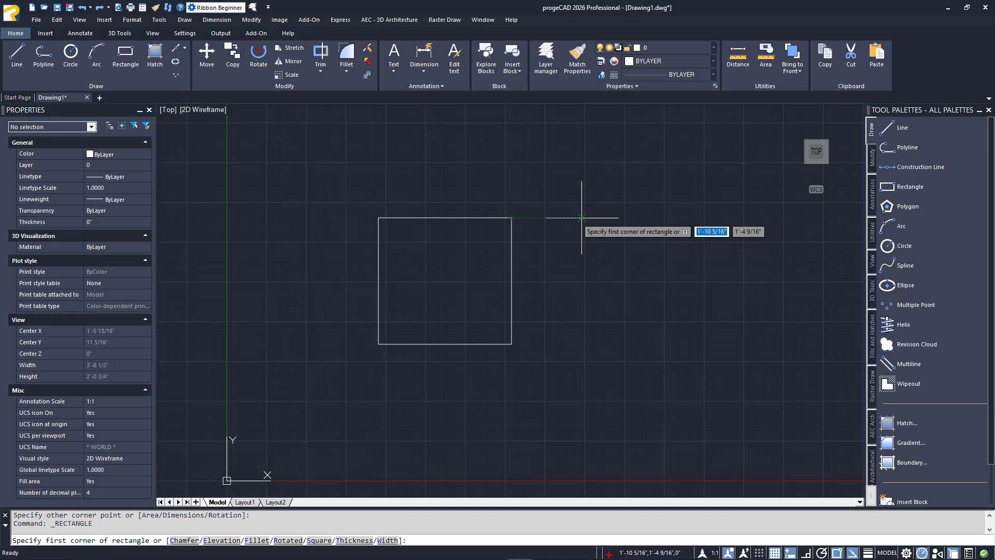
# Draw a narrow upright rectangle right of the square, its top and bottom level with the square's.
pyautogui.click(582, 218)
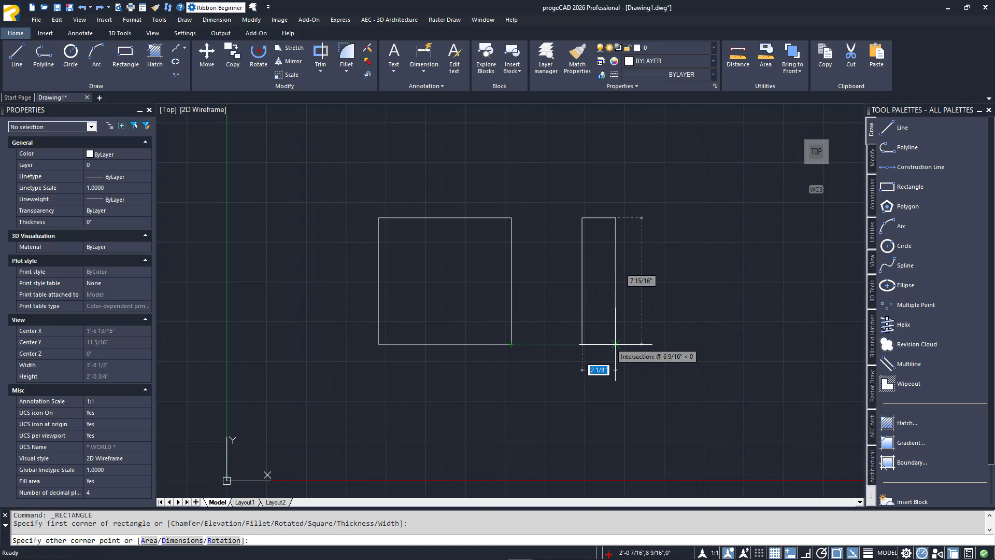
pyautogui.click(616, 343)
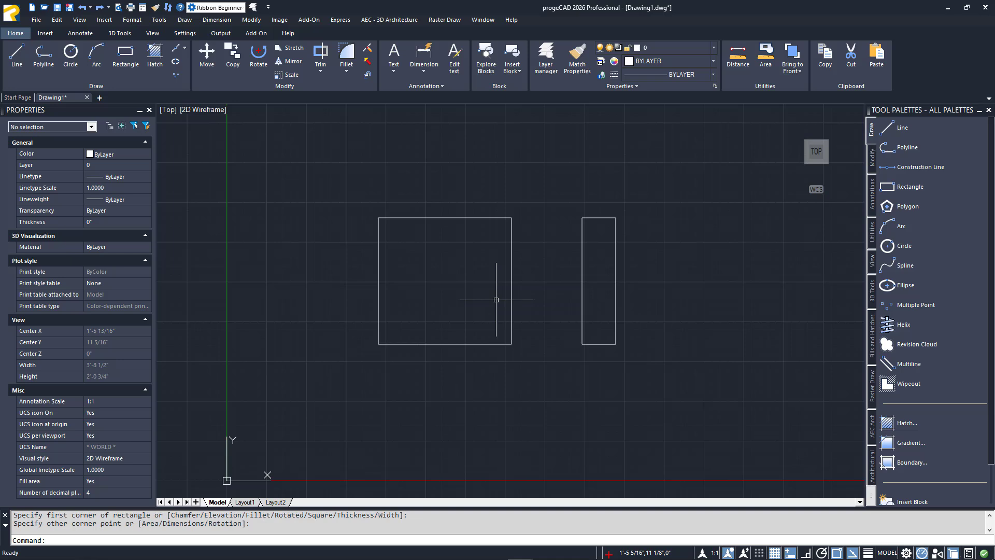
# Draw a circle of radius 2 1/4" centred in the square.
pyautogui.click(73, 57)
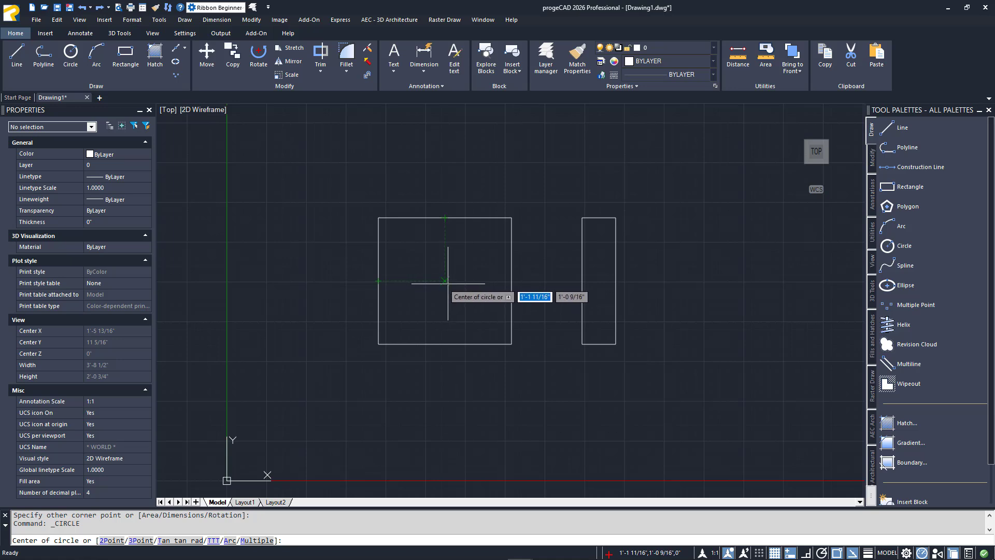
pyautogui.click(447, 283)
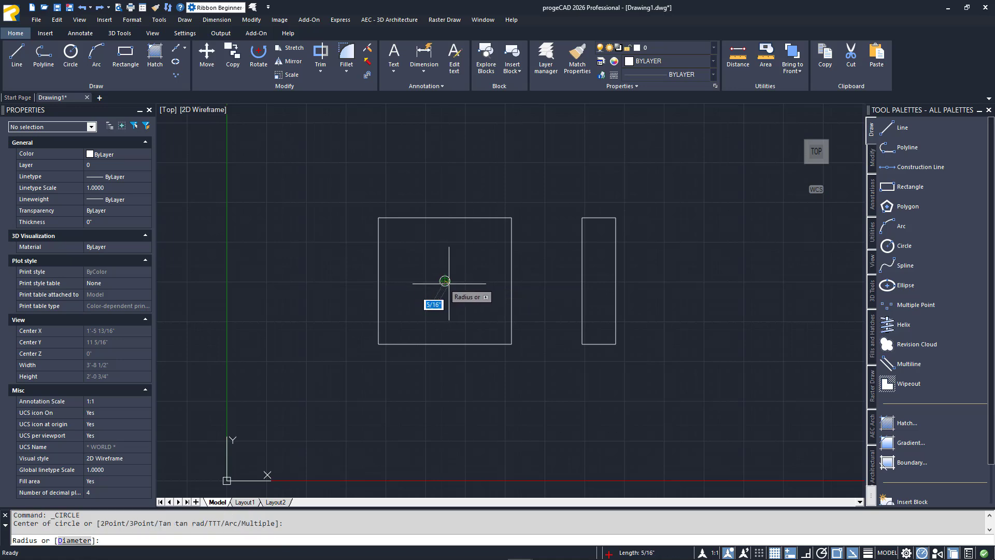
pyautogui.click(481, 284)
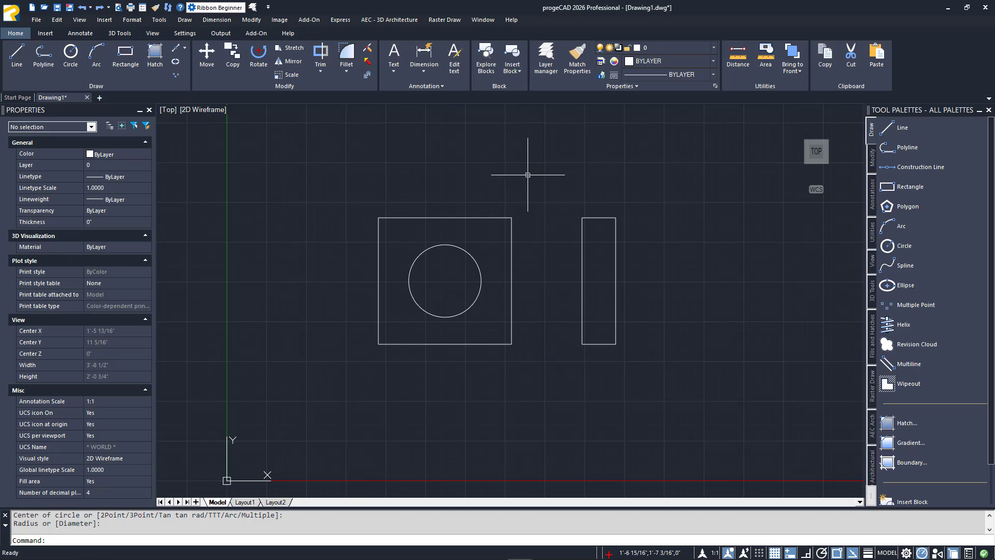
# Pan to an empty area of the drawing and turn the grid off and back on.
pyautogui.moveTo(529, 162); pyautogui.dragTo(527, 387, button='middle')
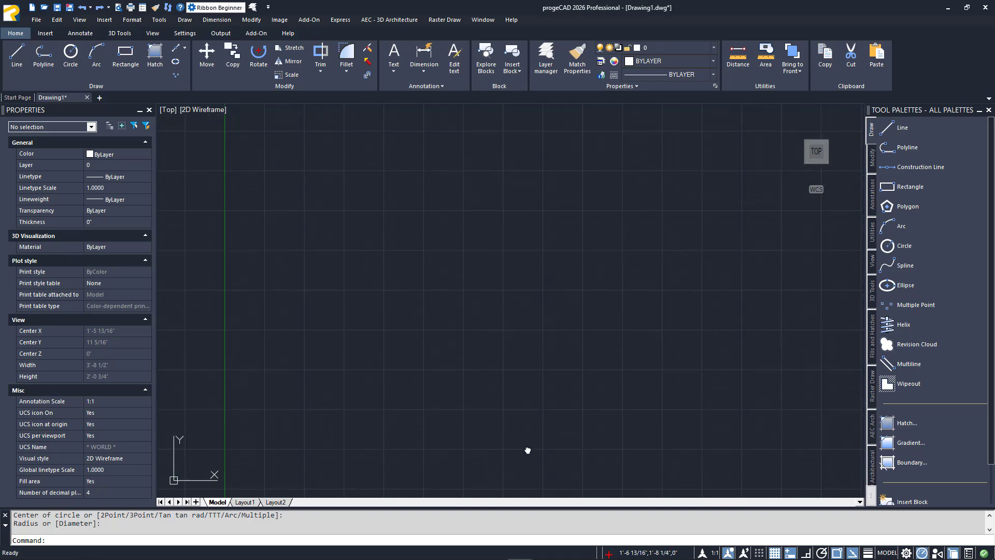
pyautogui.click(774, 553)
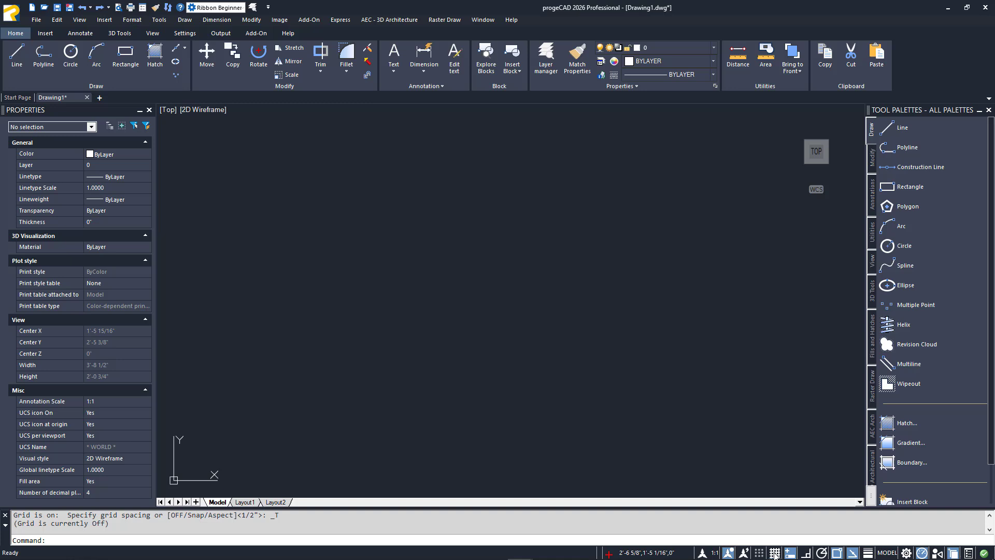
pyautogui.click(774, 553)
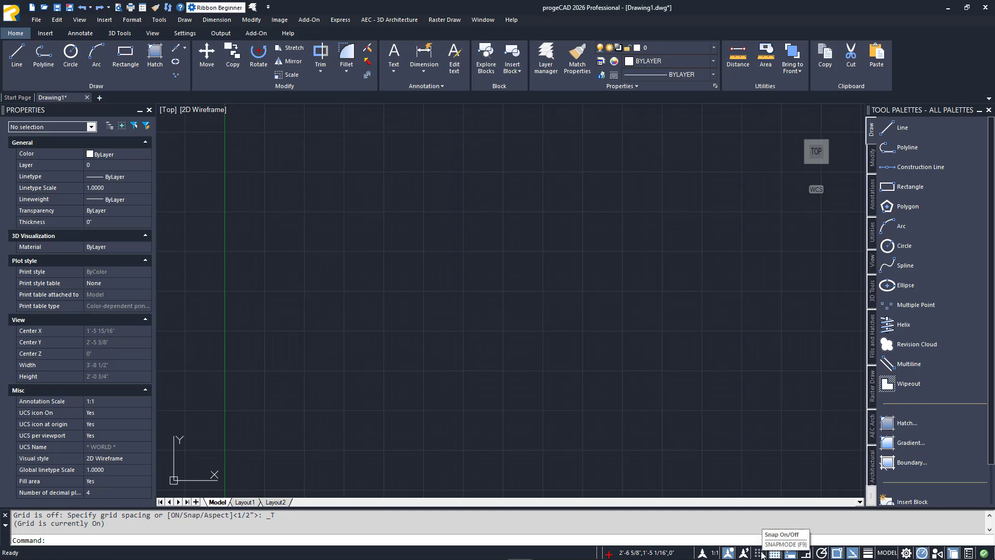
# Turn snap on and set snap X/Y and grid X/Y spacing all to 1".
pyautogui.rightClick(760, 553)
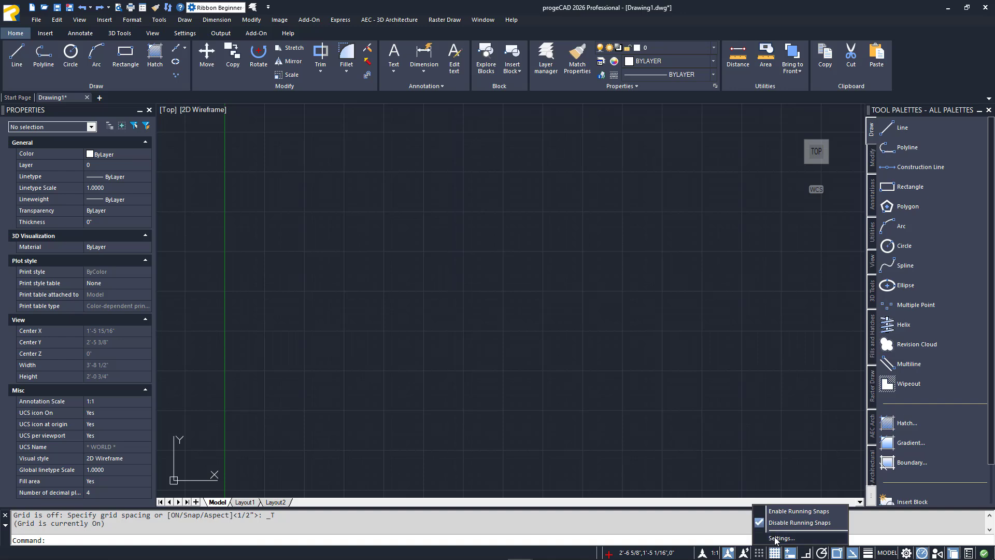
pyautogui.click(776, 538)
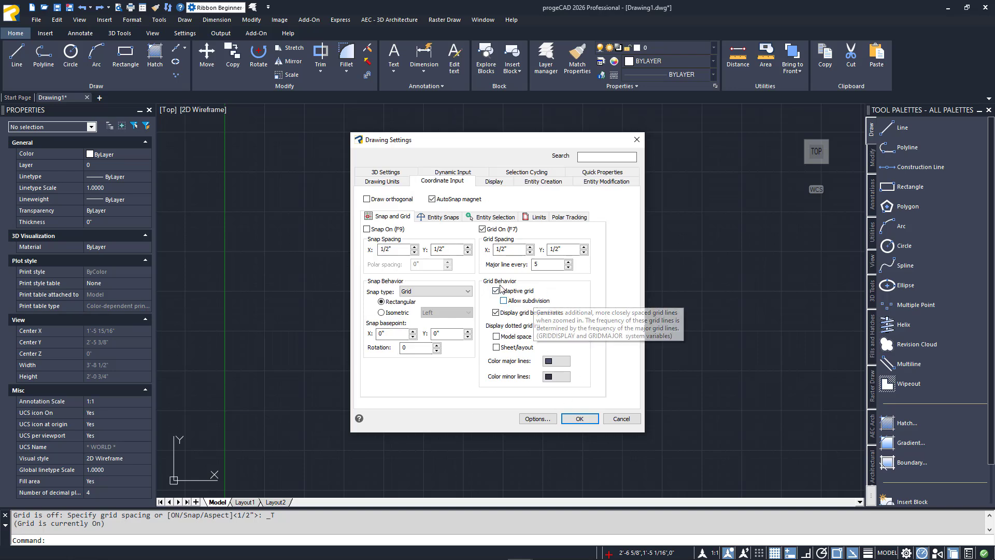
pyautogui.click(367, 230)
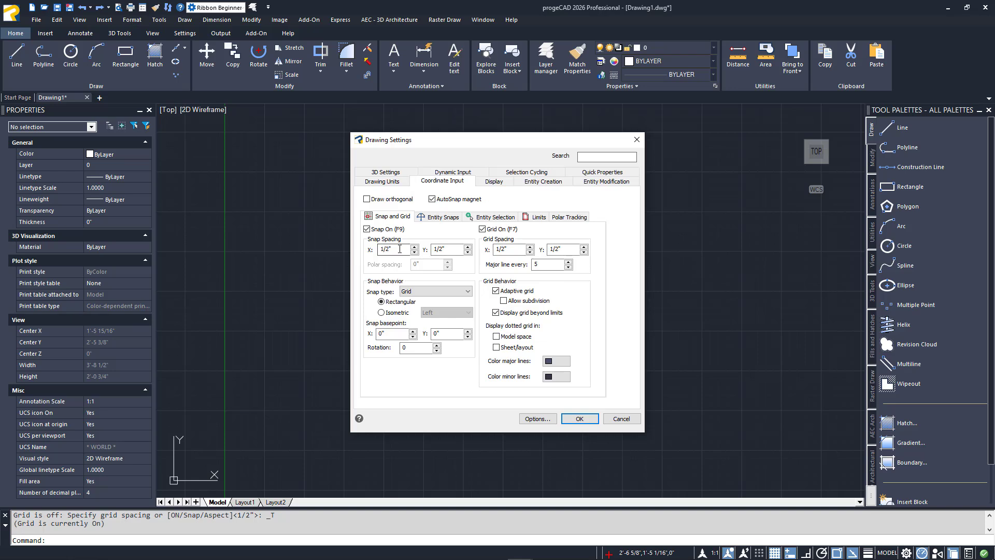
pyautogui.moveTo(399, 249); pyautogui.dragTo(380, 249)
pyautogui.write('1')
pyautogui.doubleClick(462, 249)
pyautogui.write('1')
pyautogui.doubleClick(508, 249)
pyautogui.write('1')
pyautogui.doubleClick(568, 248)
pyautogui.write('1')
pyautogui.click(578, 418)
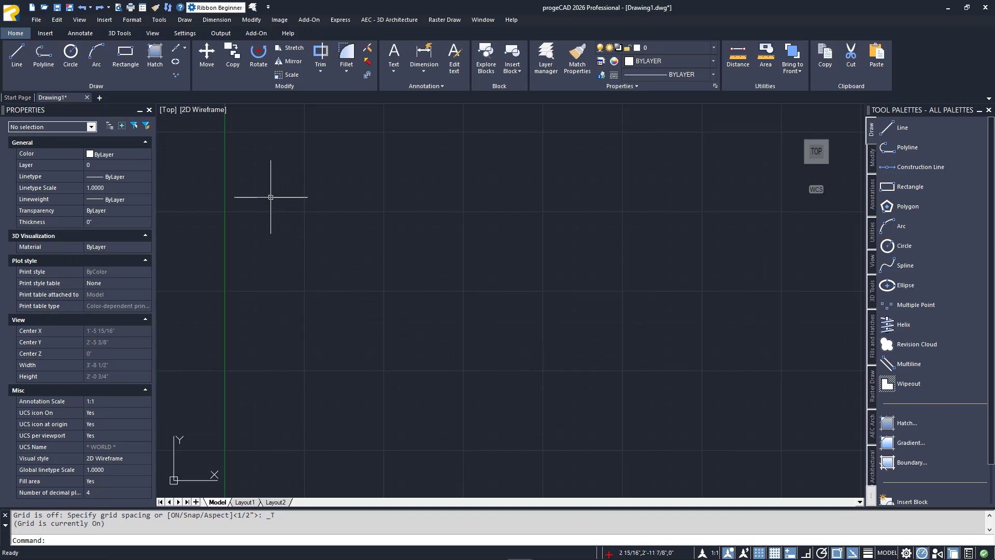
# Draw two 10" x 10" grid-snapped squares with RECTANGLE, the second level with the first, to its right.
pyautogui.click(130, 58)
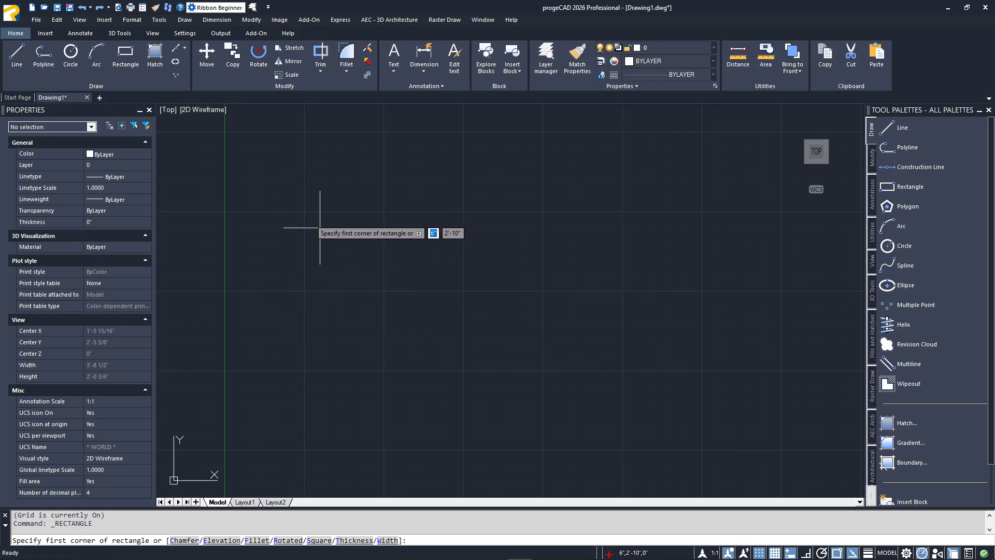
pyautogui.click(304, 212)
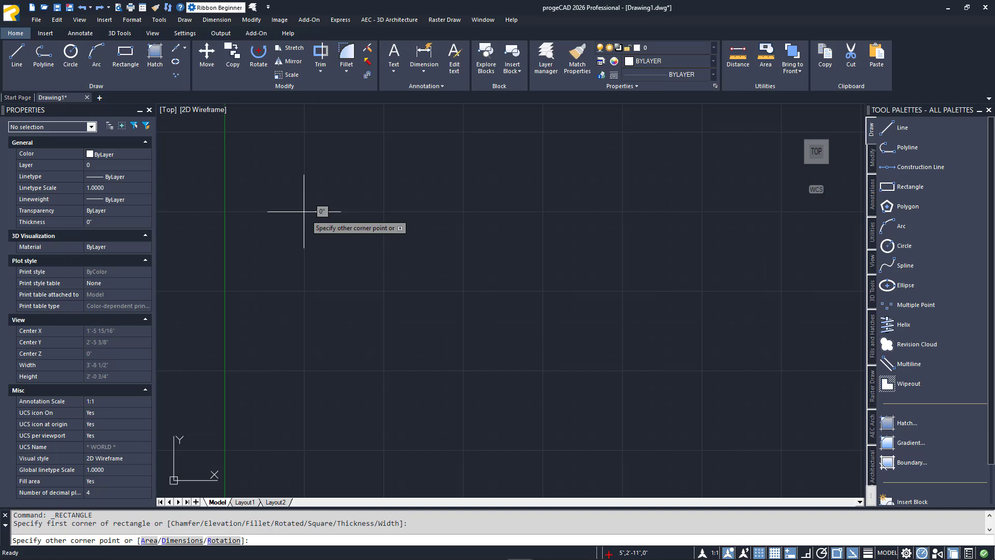
pyautogui.click(463, 370)
pyautogui.press('Return')
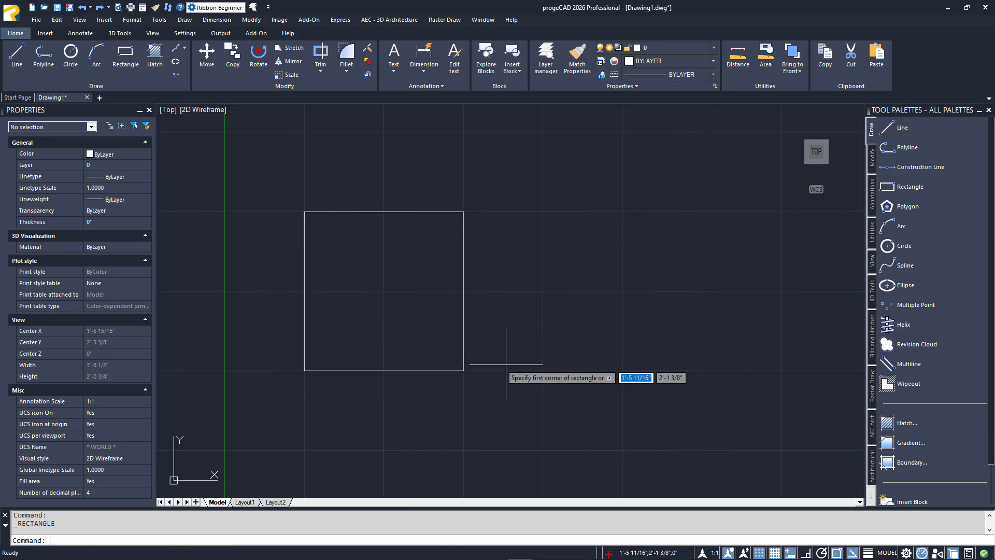
pyautogui.click(622, 370)
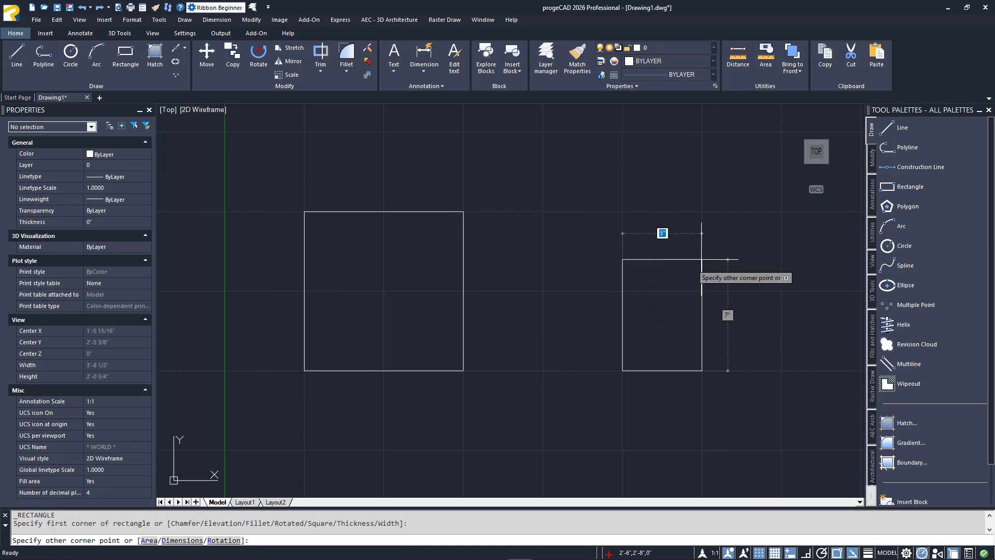
pyautogui.click(781, 211)
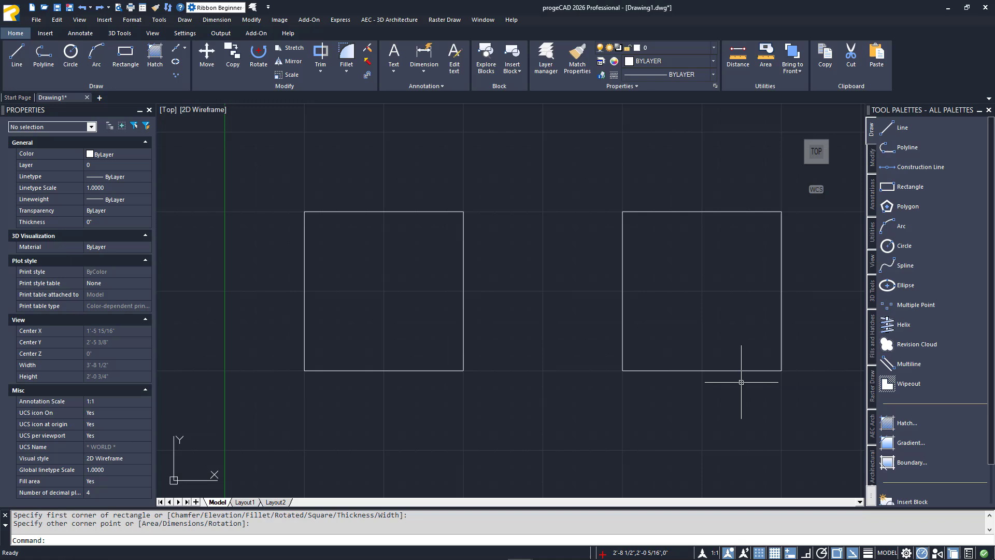
# With OSNAP on, draw a line from the left square's right-edge midpoint to the right square's left edge.
pyautogui.click(838, 554)
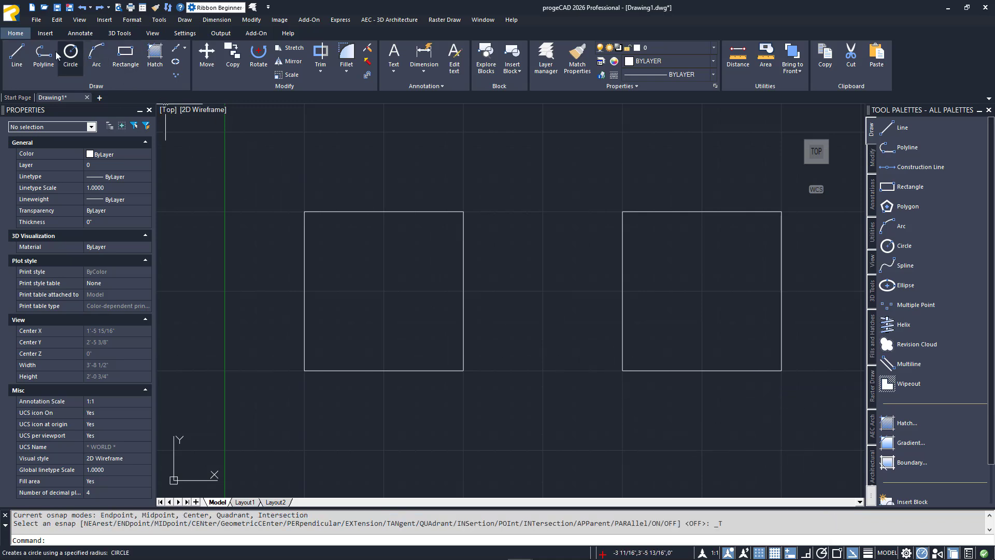
pyautogui.click(16, 54)
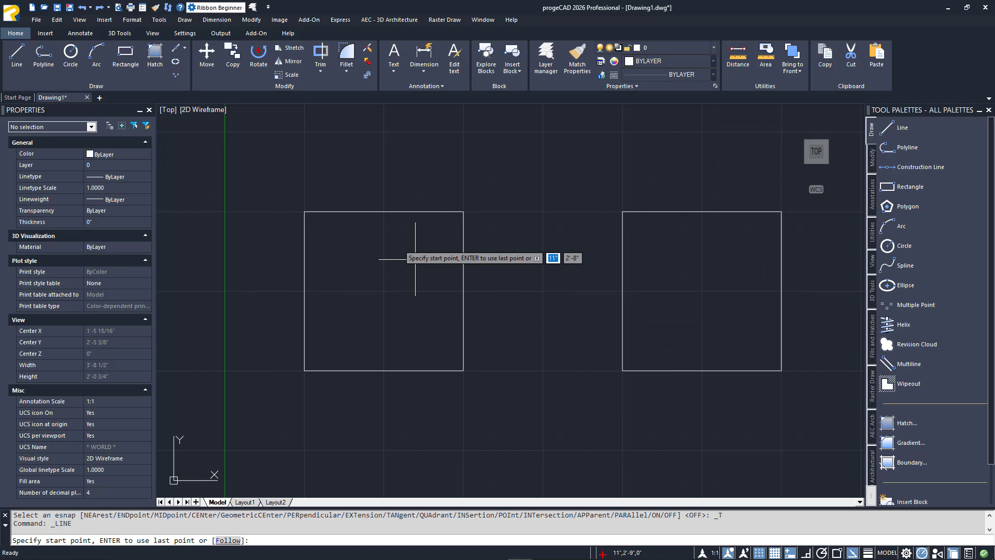
pyautogui.click(464, 291)
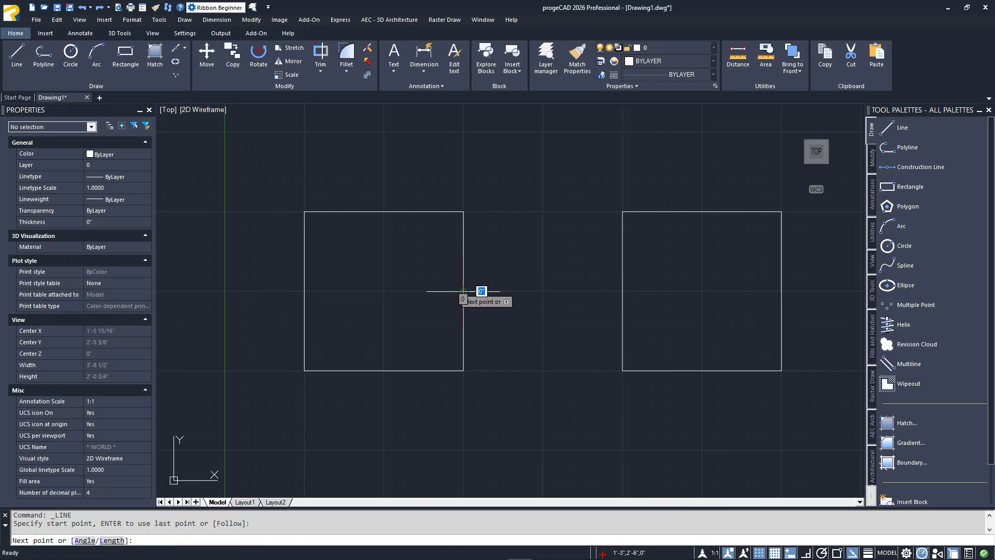
pyautogui.click(622, 291)
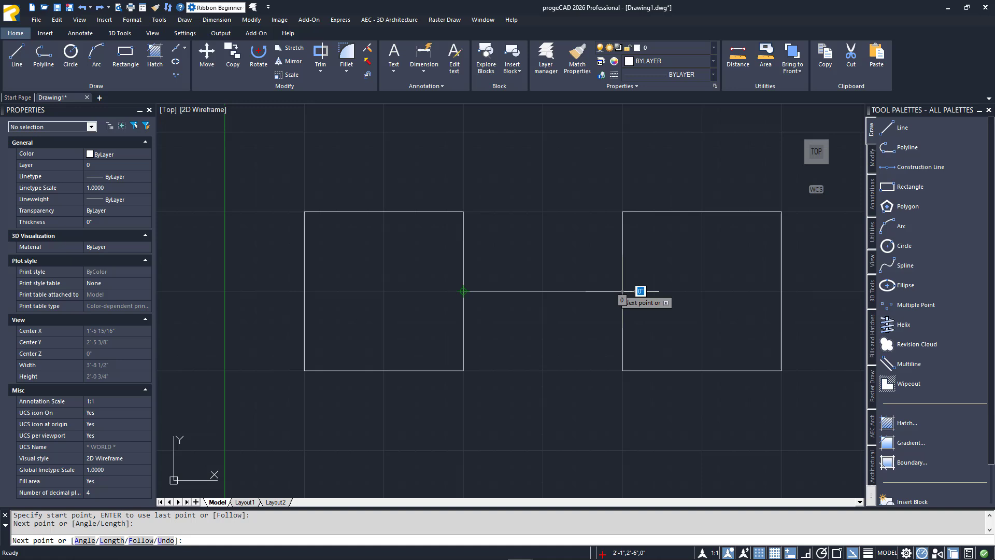
pyautogui.press('Return')
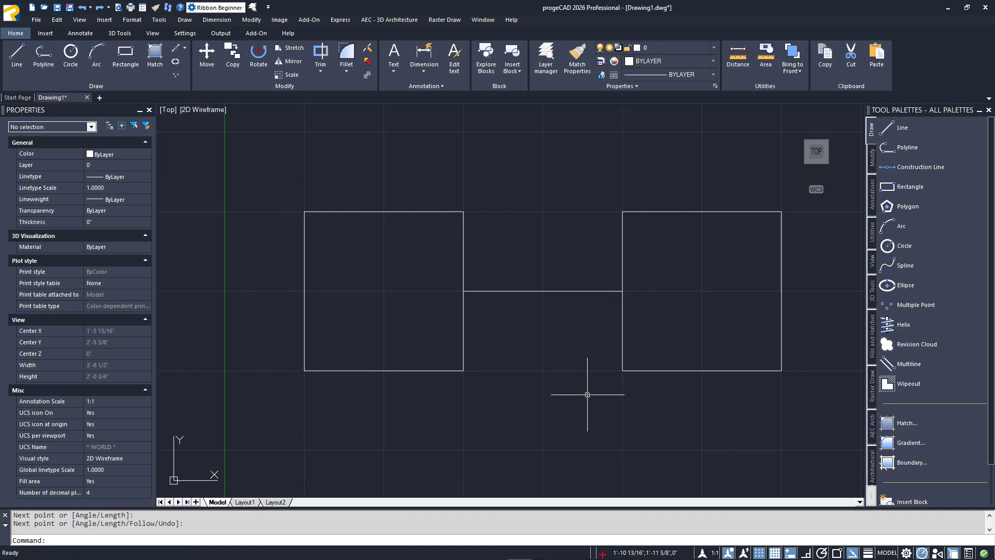